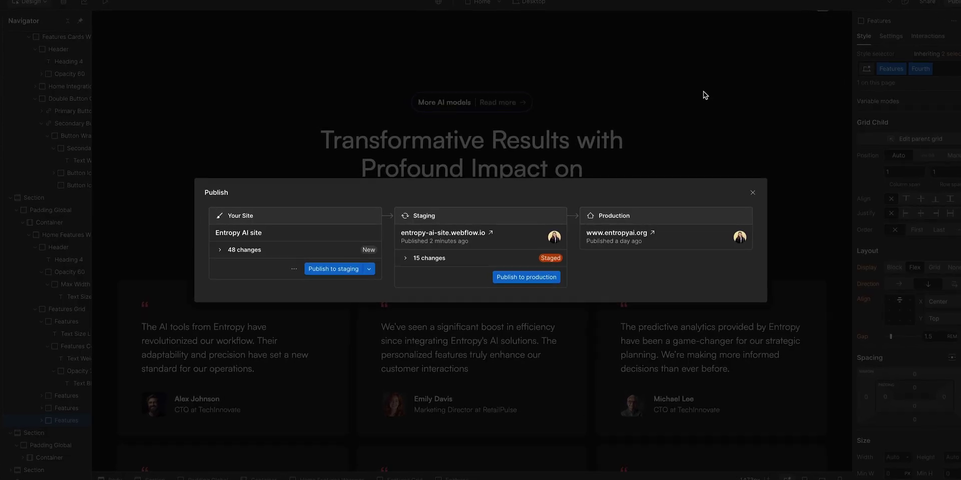
Expand the 48 unpublished site changes and the 15 staged changes in the publishing overview
left_click(220, 249)
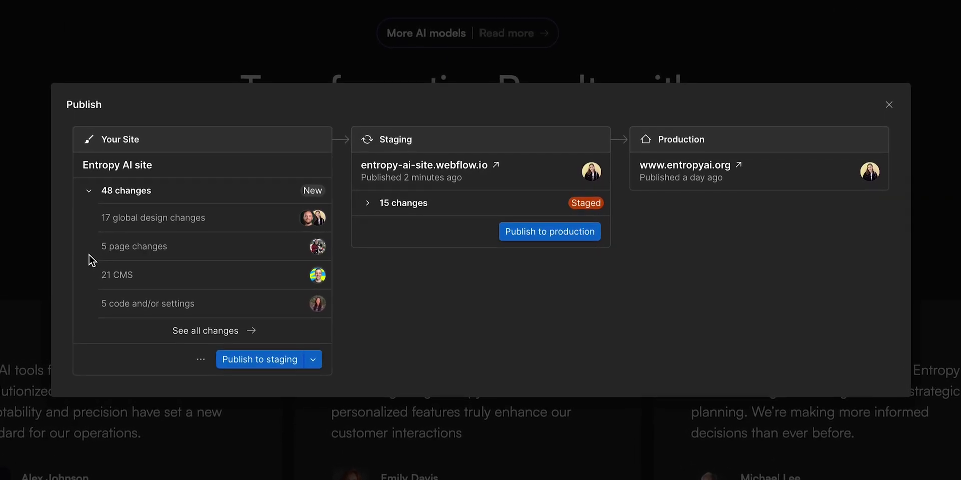
left_click(367, 205)
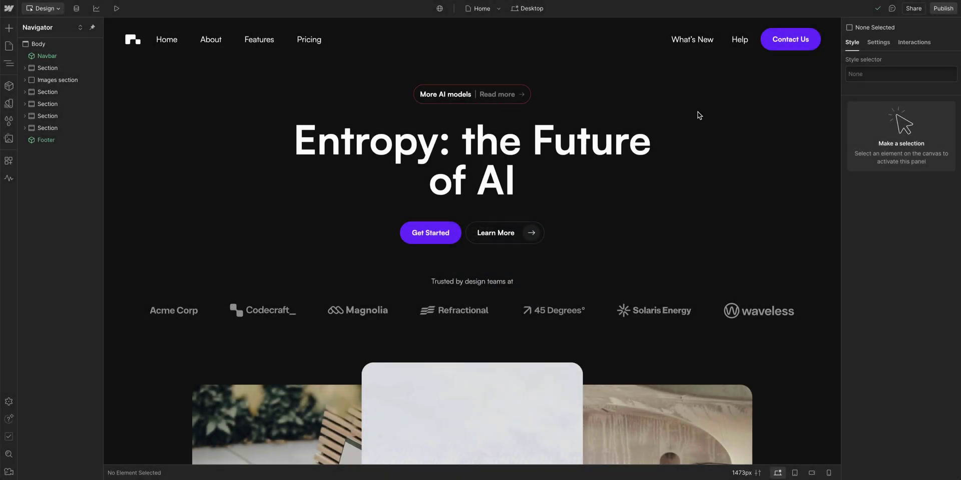
Select the hero heading, check which collaborators are editing which pages, and open the Home page's options
left_click(608, 149)
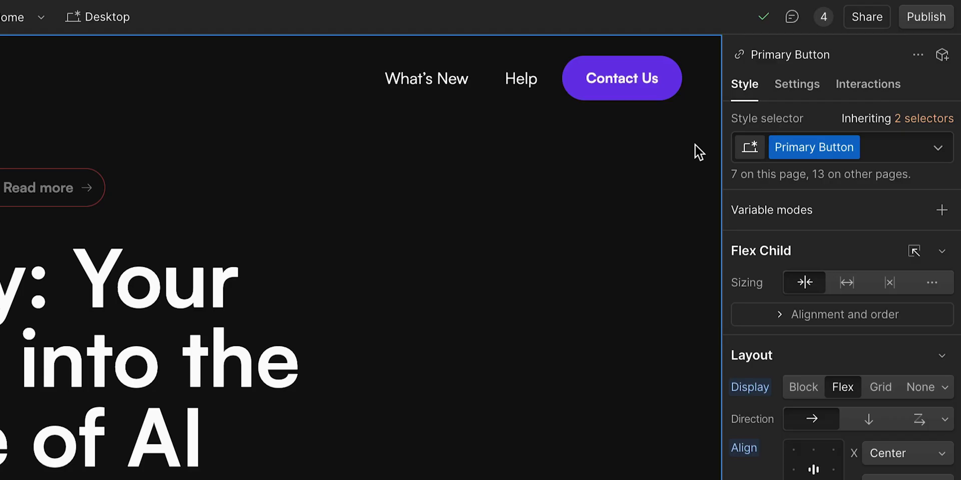
left_click(824, 18)
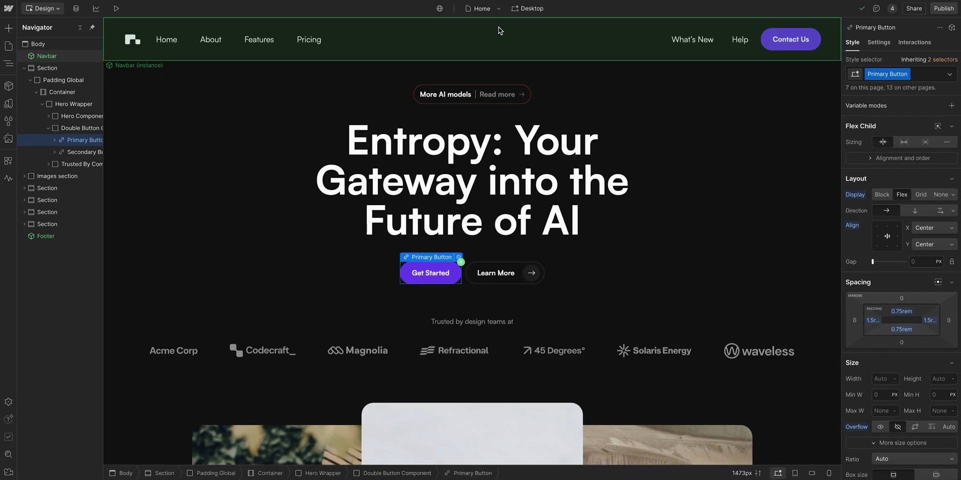
left_click(492, 10)
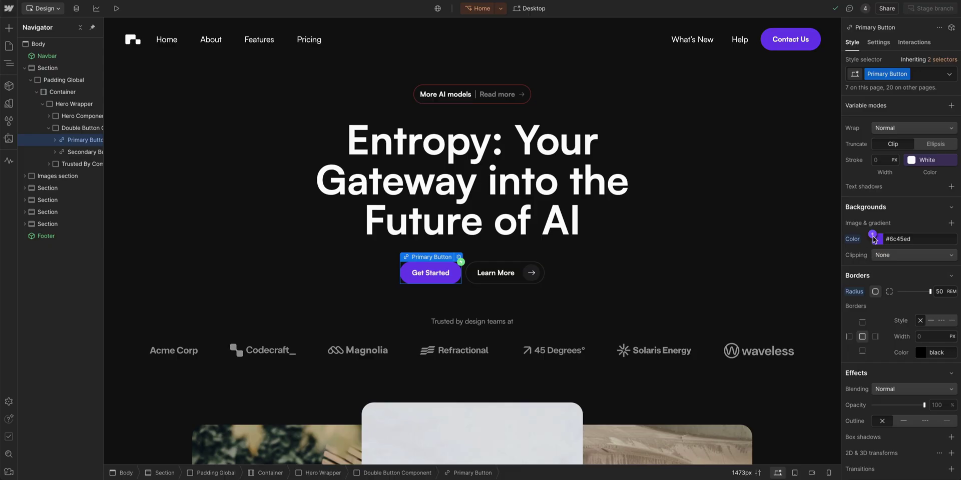
Set the Primary Button background to the Orange variable and merge the Home branch
left_click(875, 238)
left_click(881, 368)
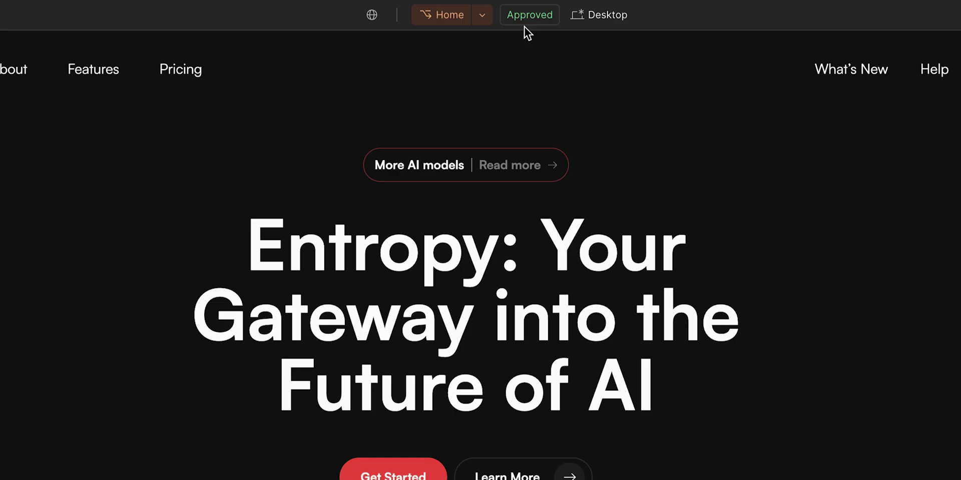
left_click(485, 21)
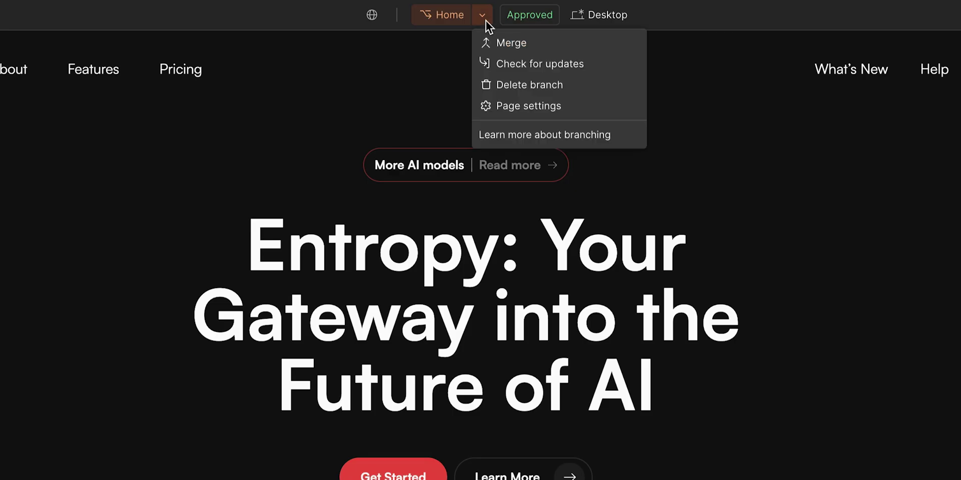
left_click(533, 45)
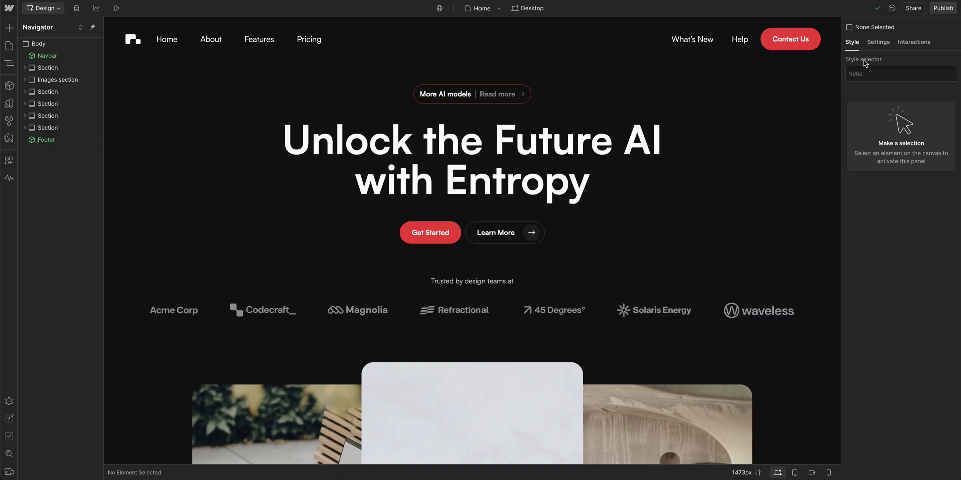
Publish the 20 site changes to staging at entropy-ai-site.webflow.io
left_click(940, 16)
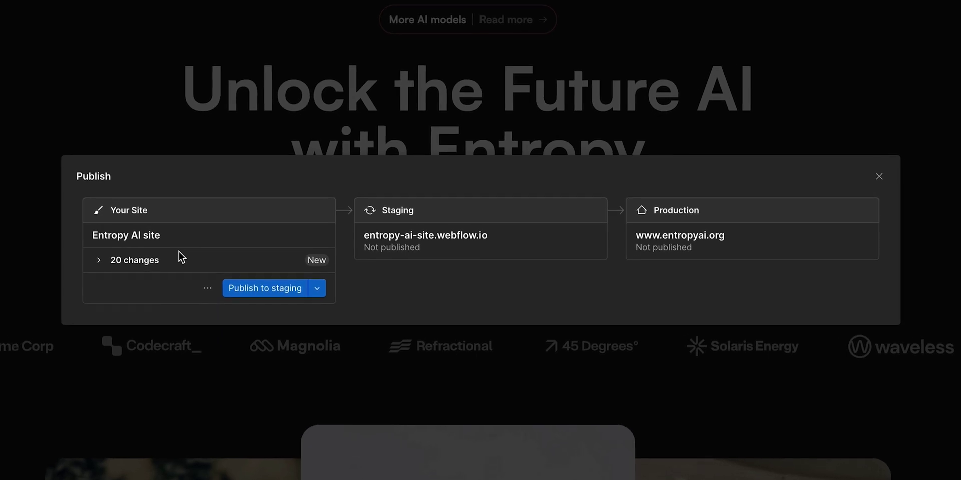
left_click(158, 259)
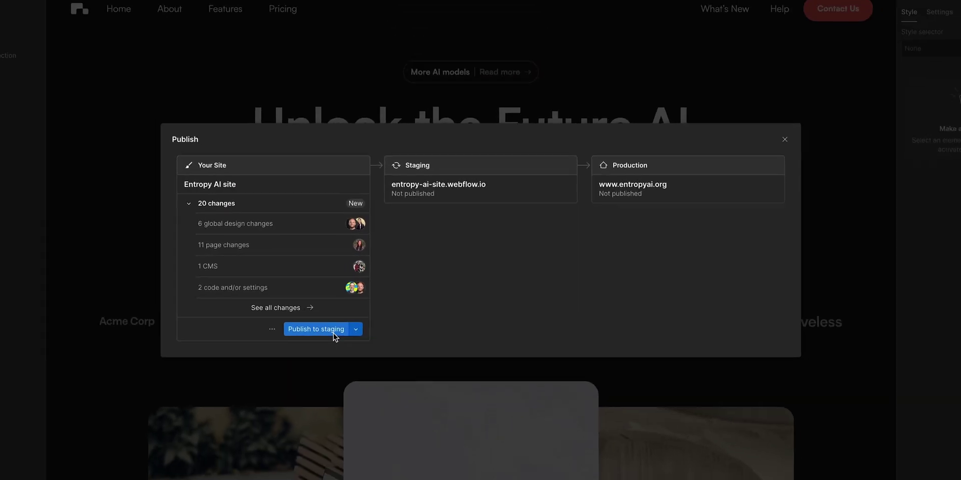
left_click(296, 351)
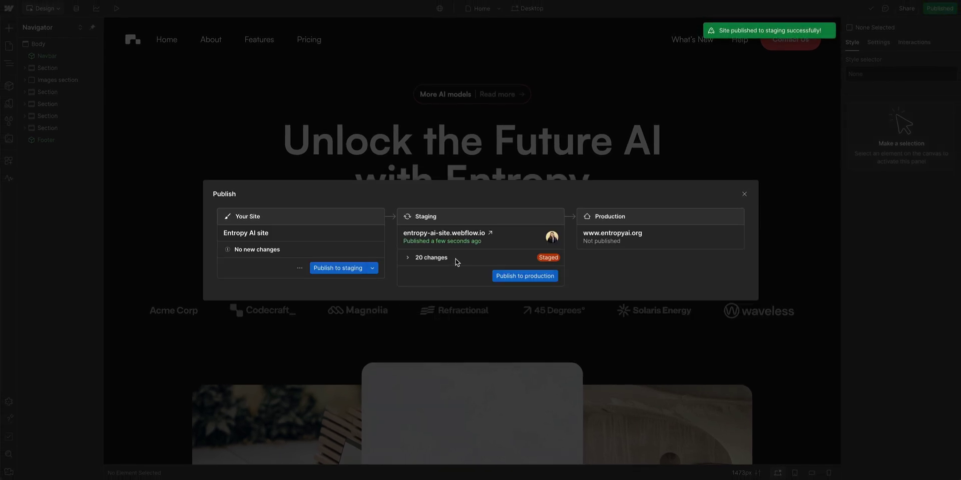
Publish the 3 new code and settings changes to staging and view the staged site
left_click(457, 262)
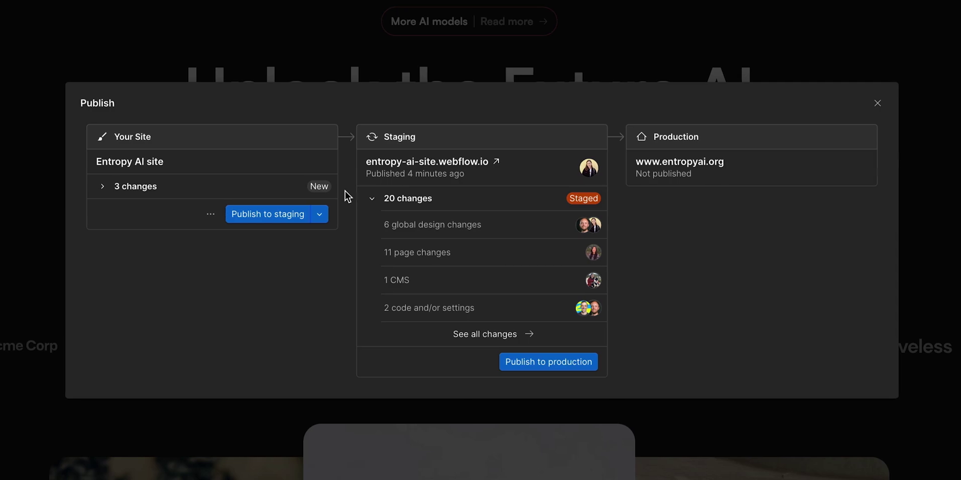
left_click(260, 186)
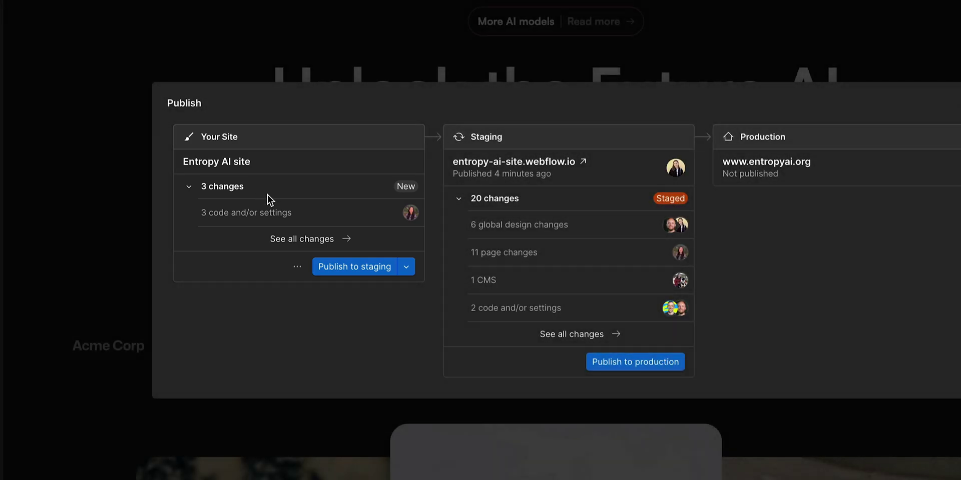
left_click(335, 266)
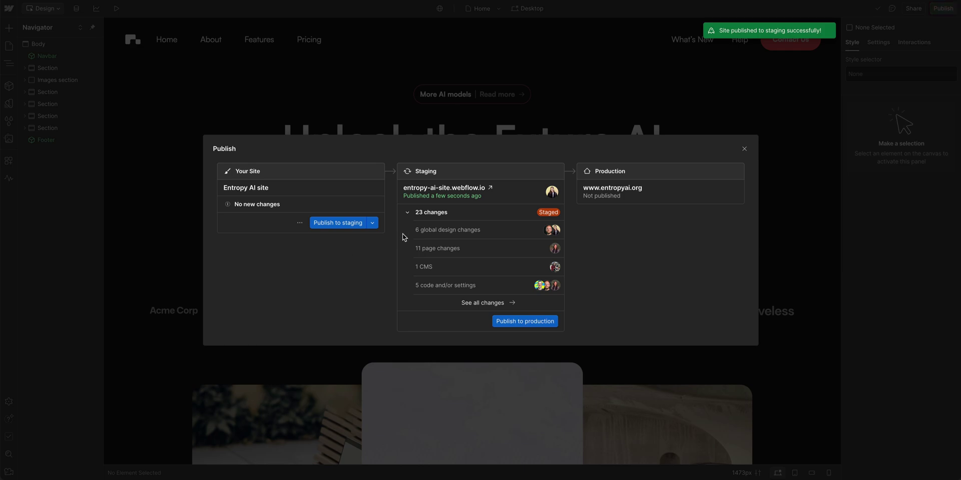
left_click(490, 188)
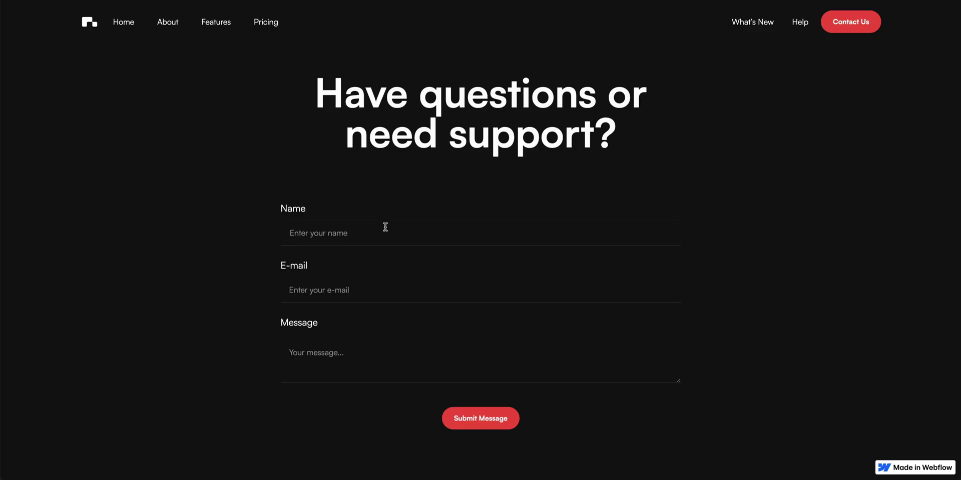
Enter a name into the Name field of the staged site's contact form
left_click(385, 227)
type("Hosa")
type("Gowe")
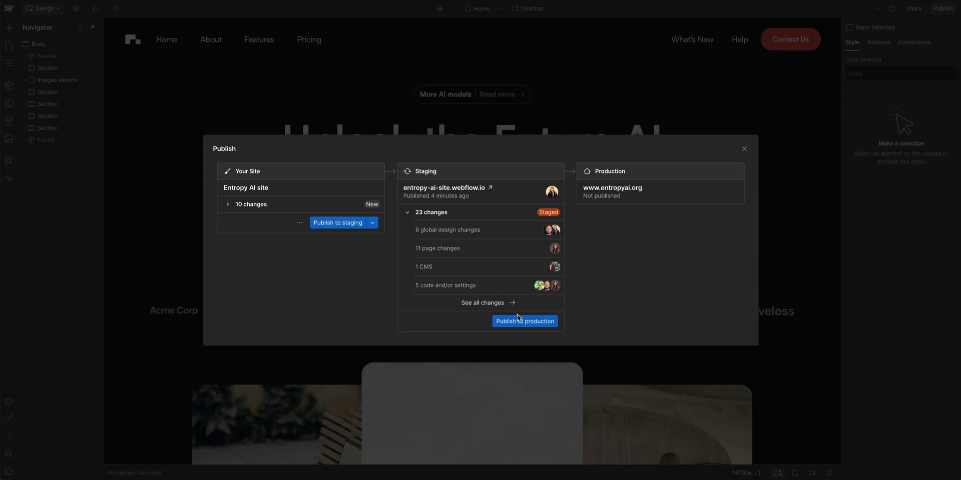
left_click(519, 322)
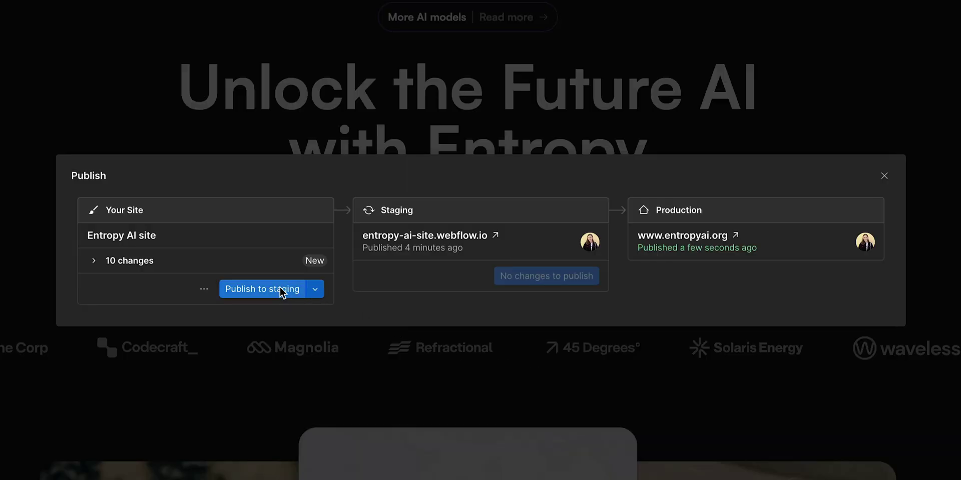
left_click(221, 261)
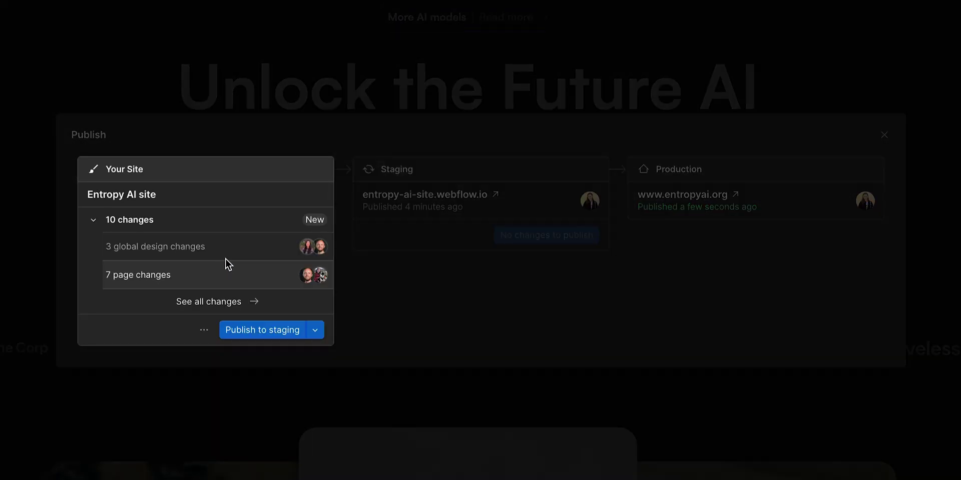
left_click(260, 222)
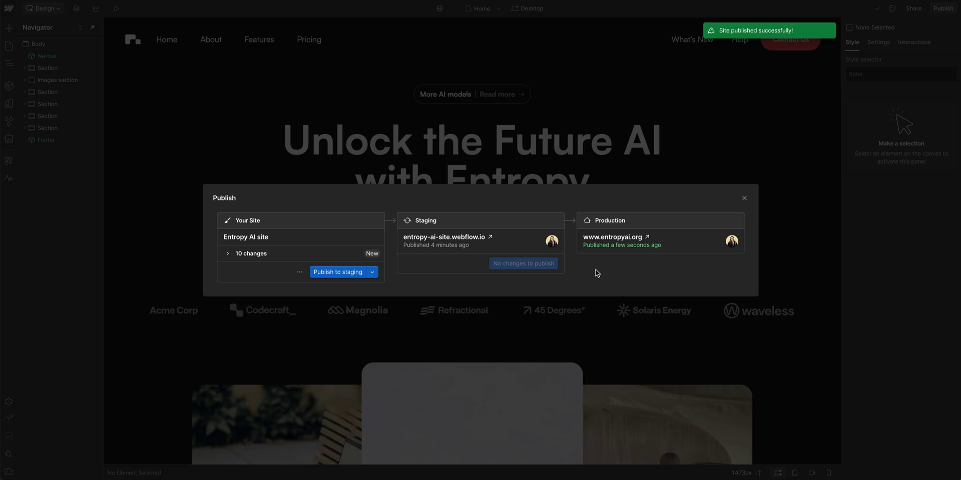
left_click(644, 238)
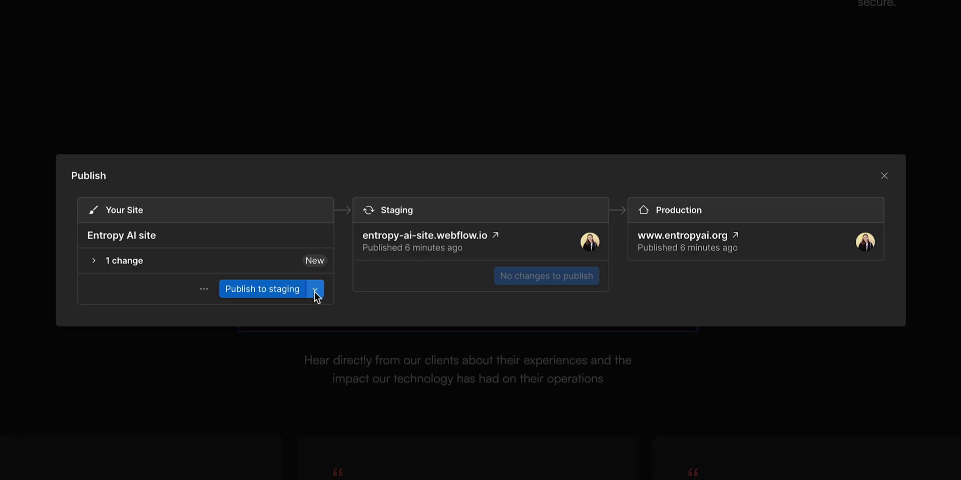
left_click(315, 290)
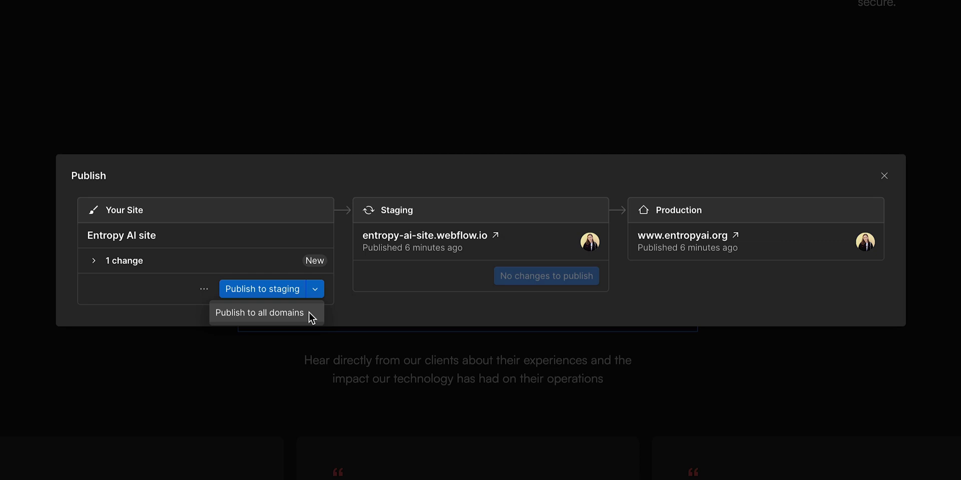
left_click(205, 323)
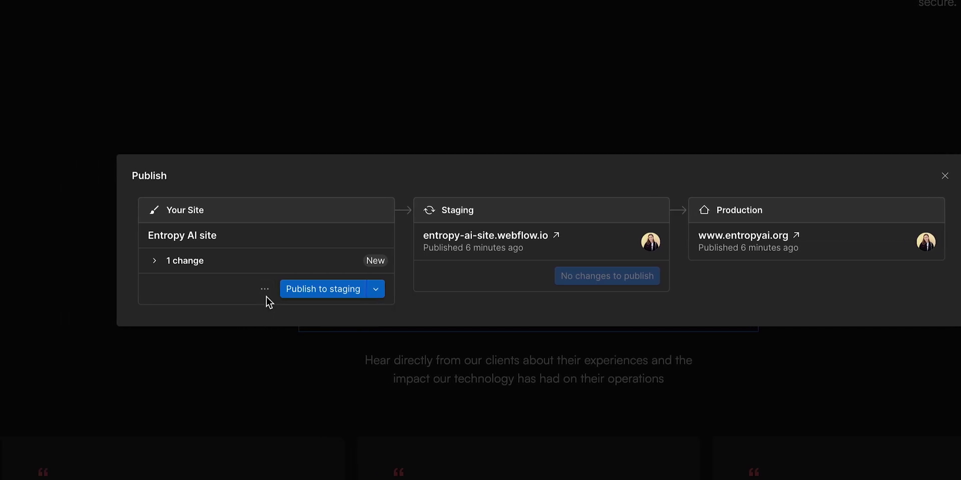
left_click(265, 292)
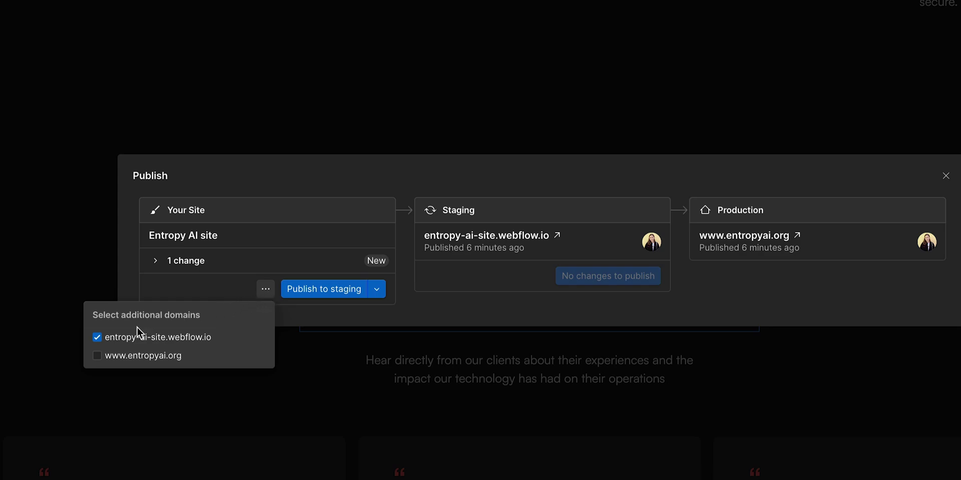
left_click(99, 339)
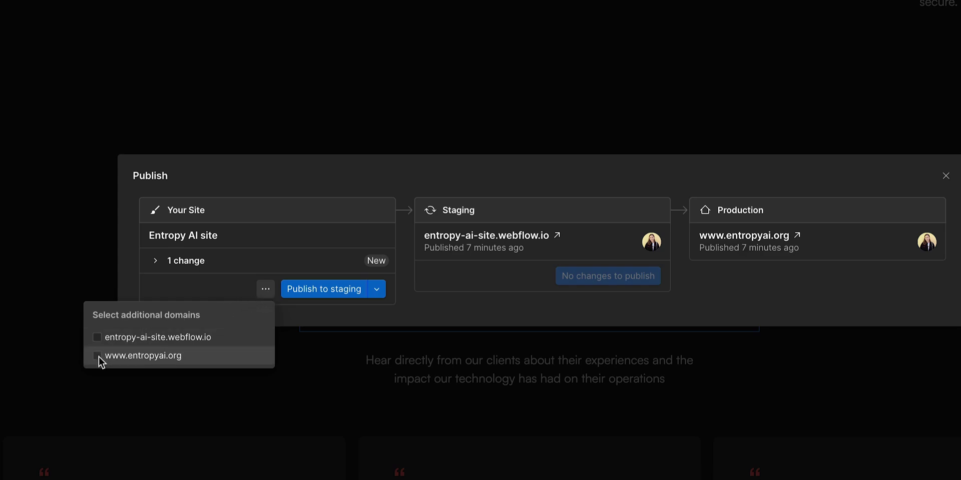
left_click(98, 356)
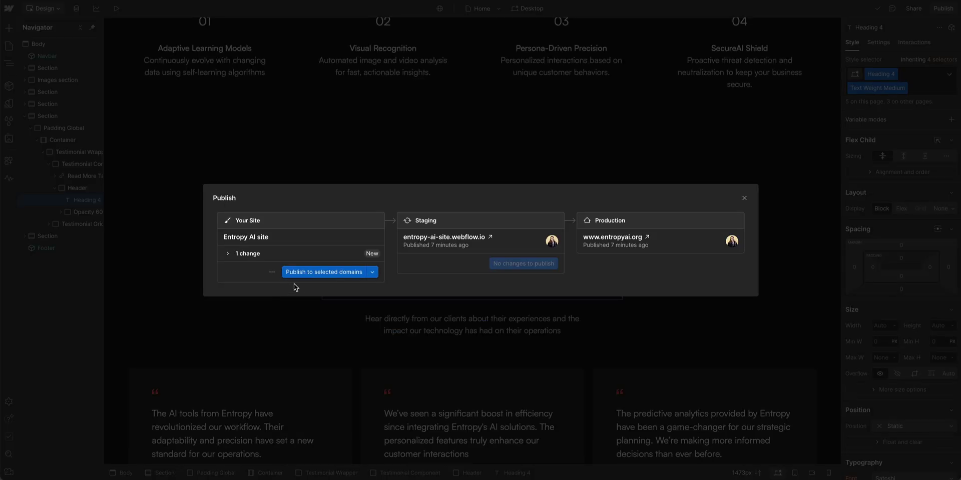
left_click(312, 279)
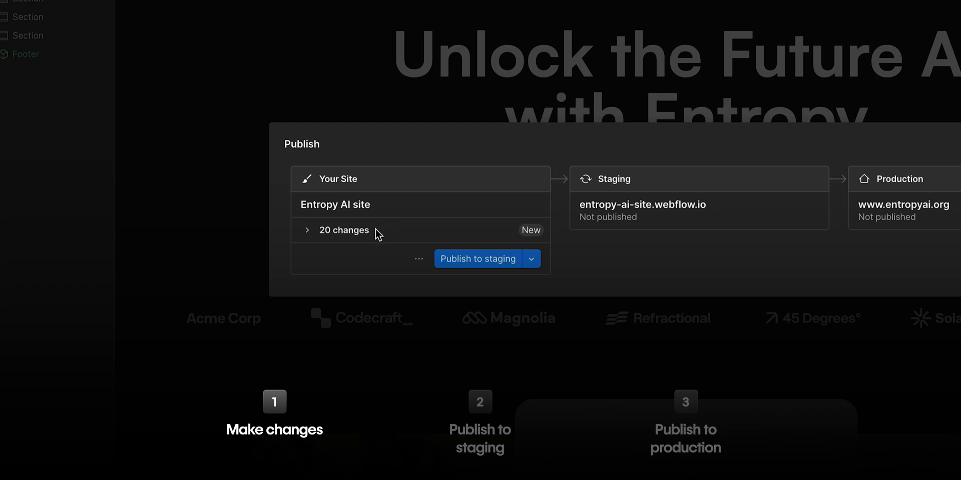
Expand the 20 unpublished changes and the staged-changes breakdown in the Publish dialog
left_click(376, 230)
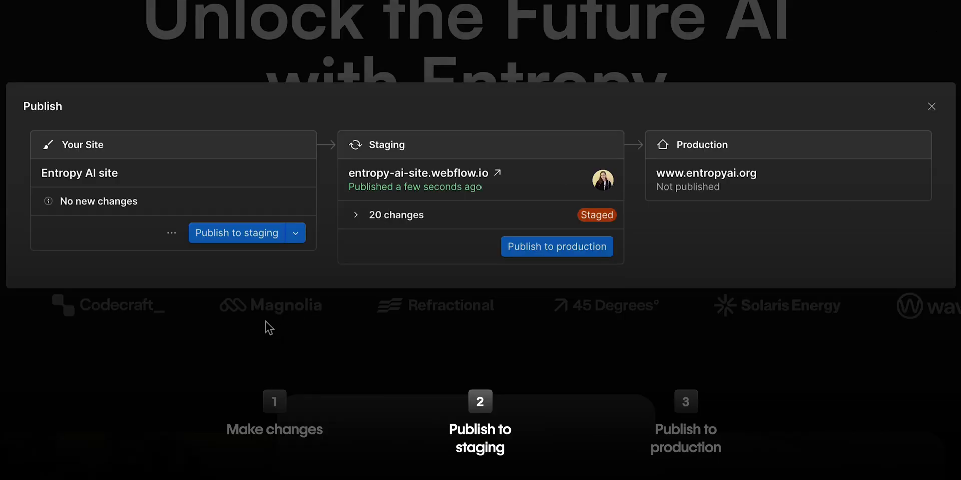
left_click(434, 219)
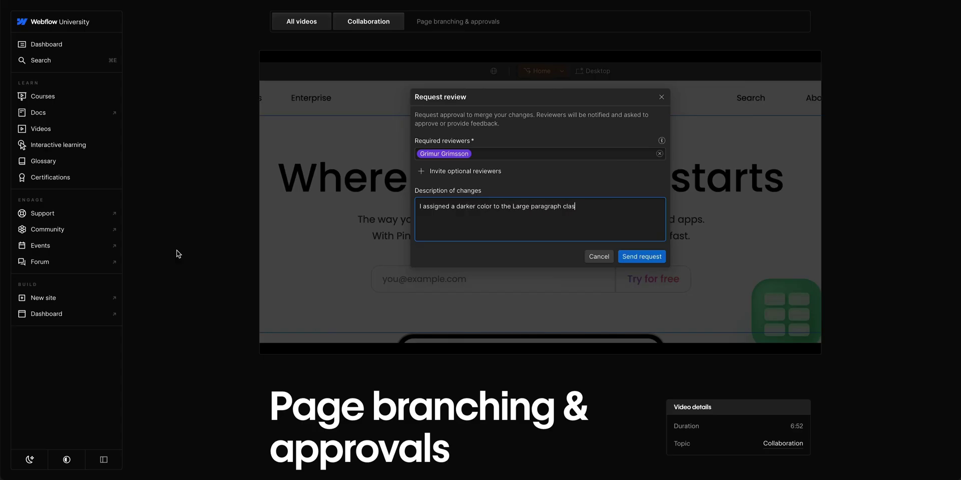
Scroll the publishing help article and follow the 'custom staging domain' link
scroll(647, 214, "down", 7)
scroll(648, 215, "down", 3)
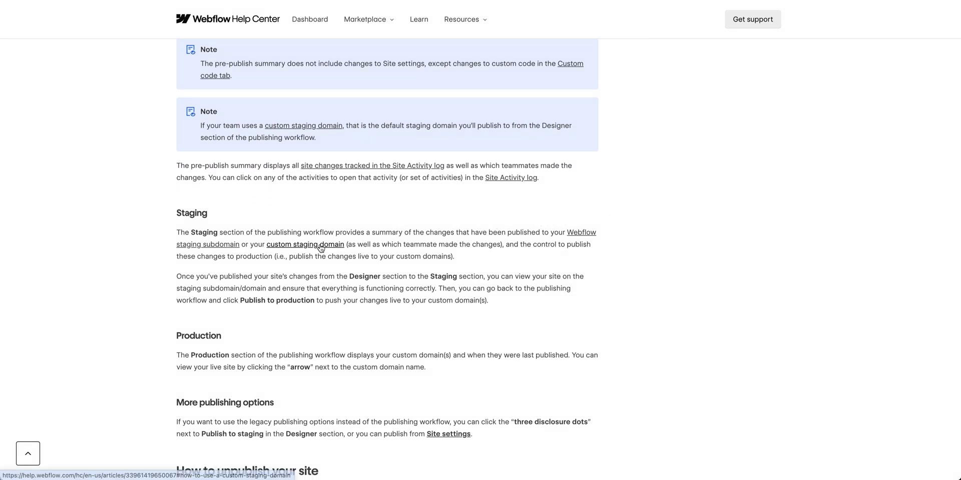
left_click(320, 247)
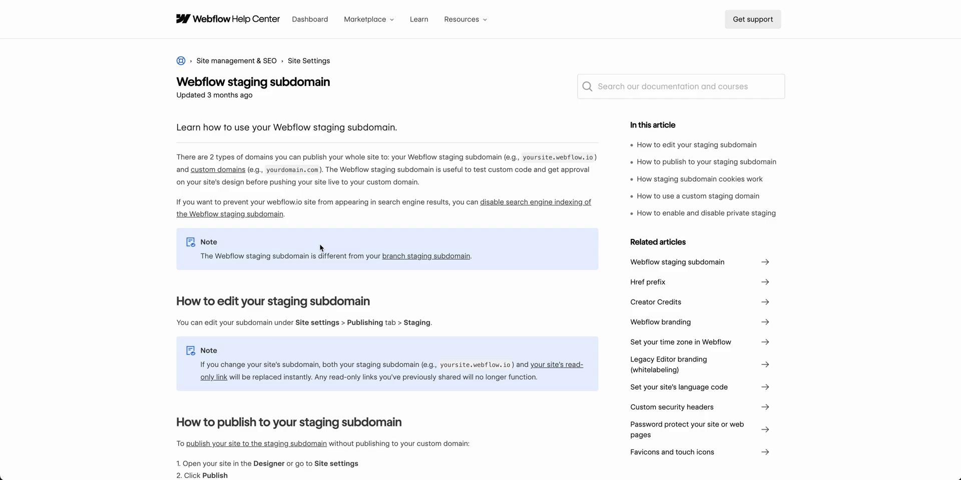